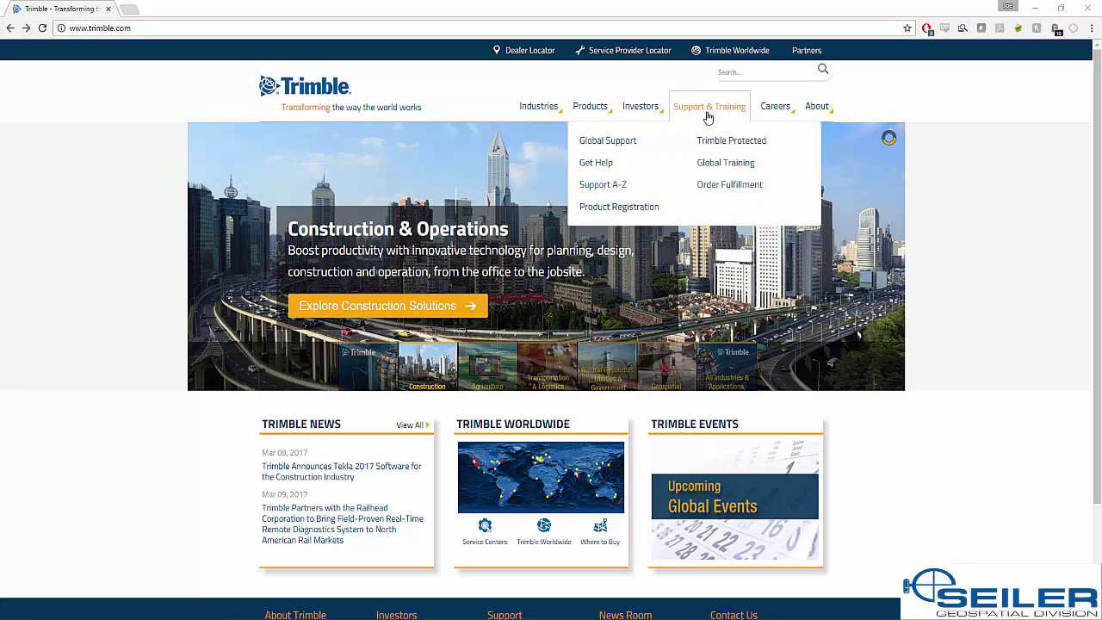
- Go to Support A-Z and scroll to Pathfinder Office's Technical Support resources
left_click(610, 191)
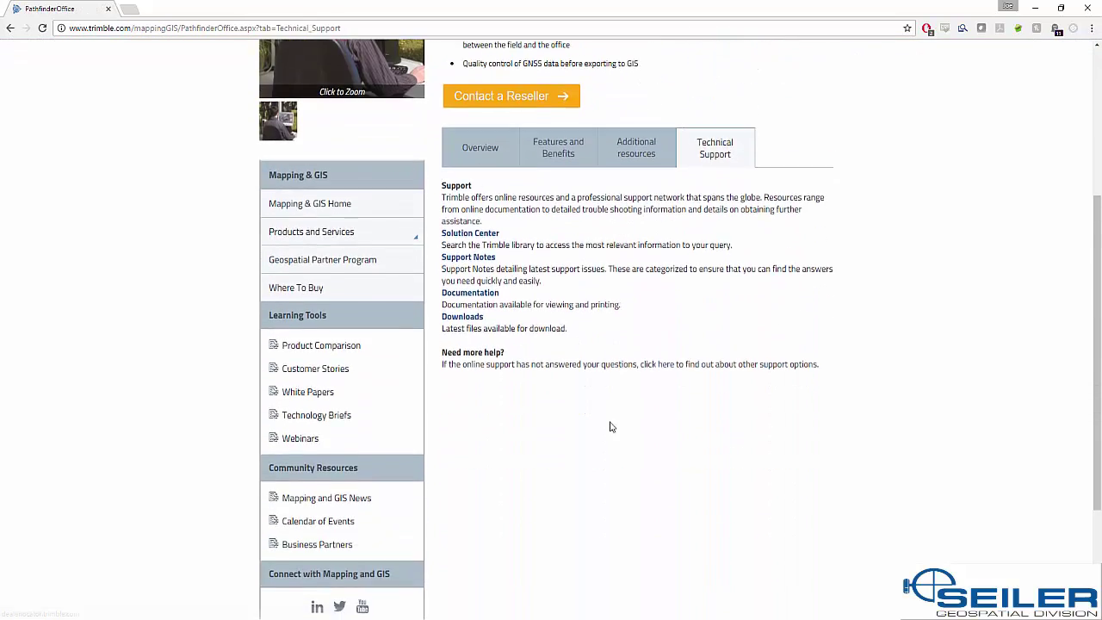
scroll(610, 426, "down", 1)
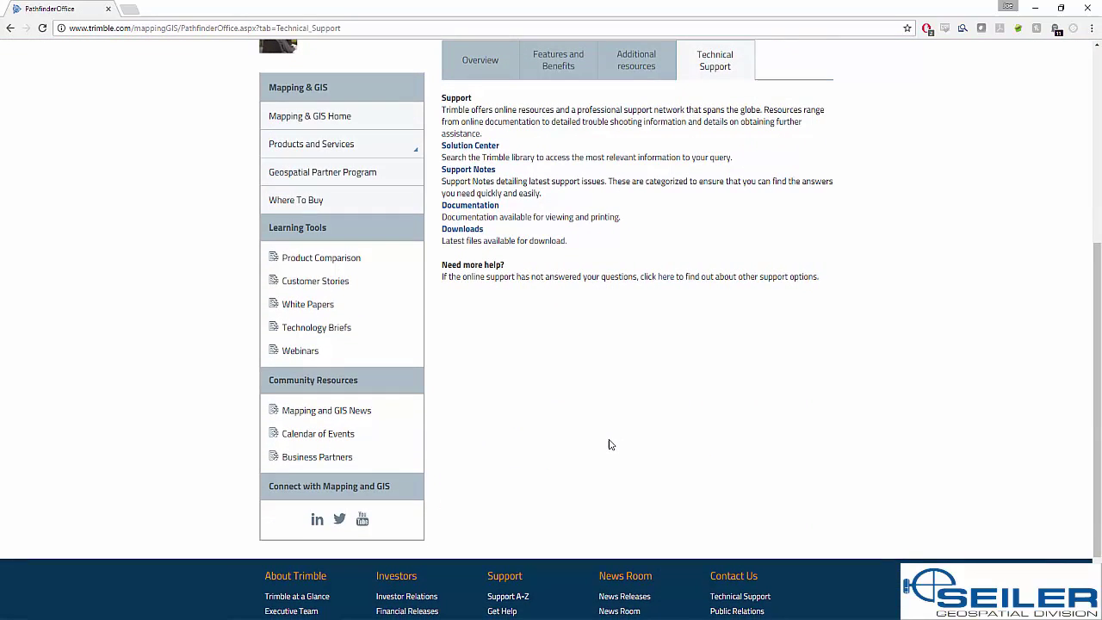
- Download the 'v5.85 - GPS Pathfinder Office Software' zip from the June 2016 entry
left_click(466, 237)
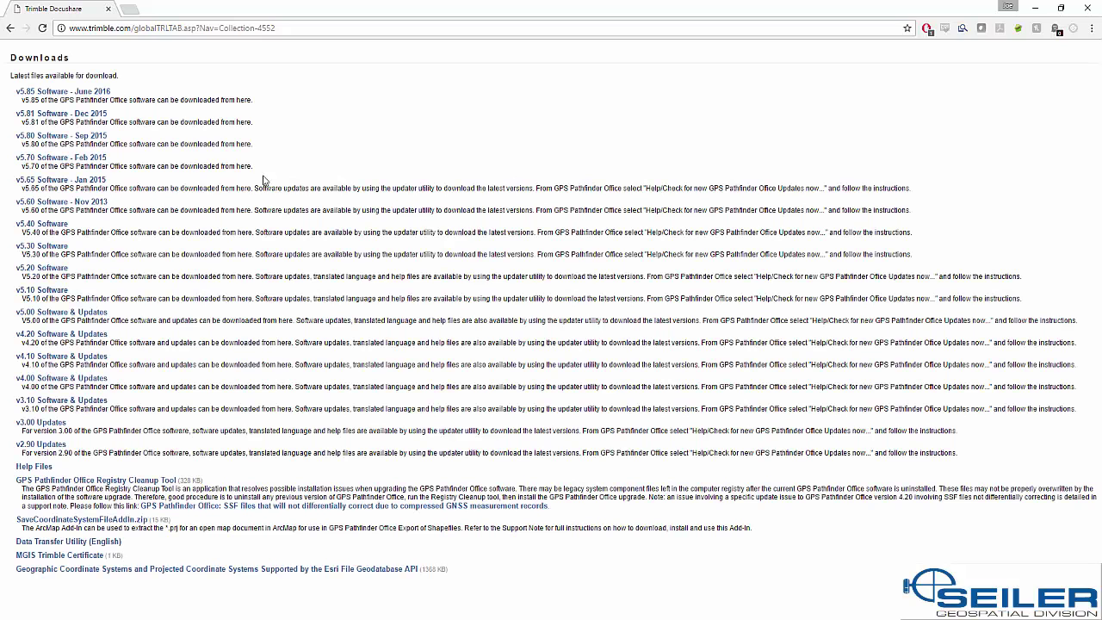
left_click(84, 93)
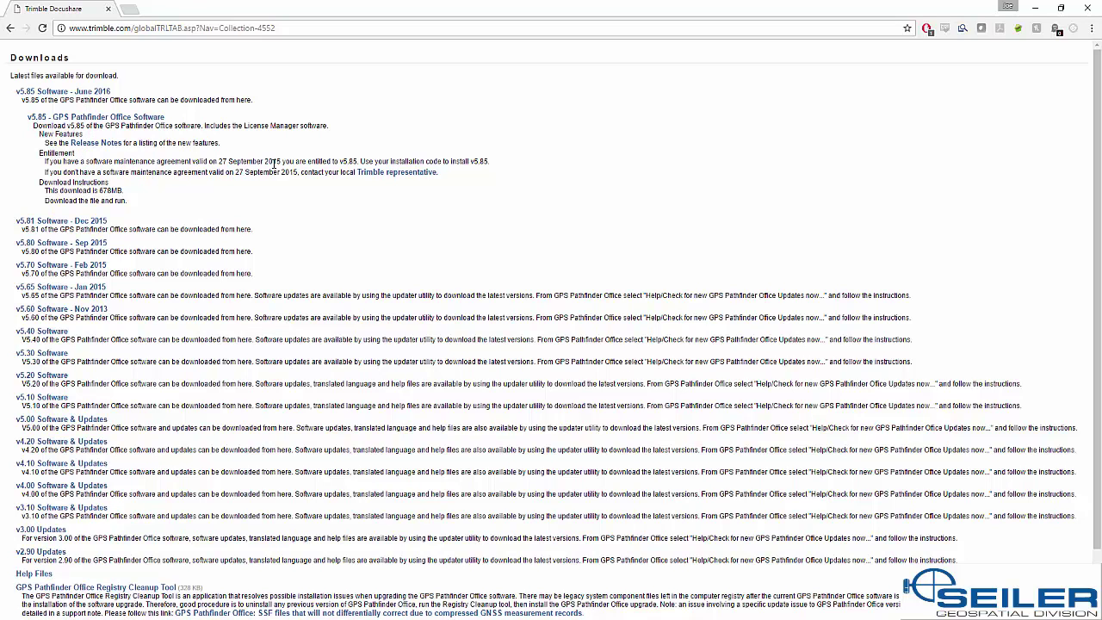
left_click(109, 124)
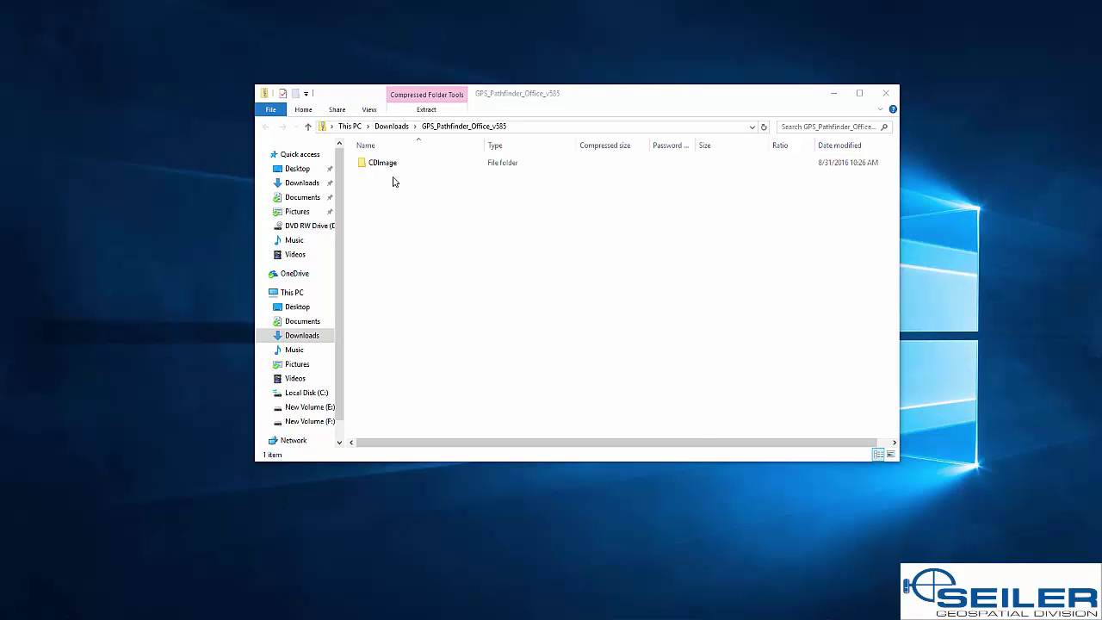
- Copy the CDImage folder from the zip to the desktop and run Autorun.exe
left_click_drag(388, 167, 95, 131)
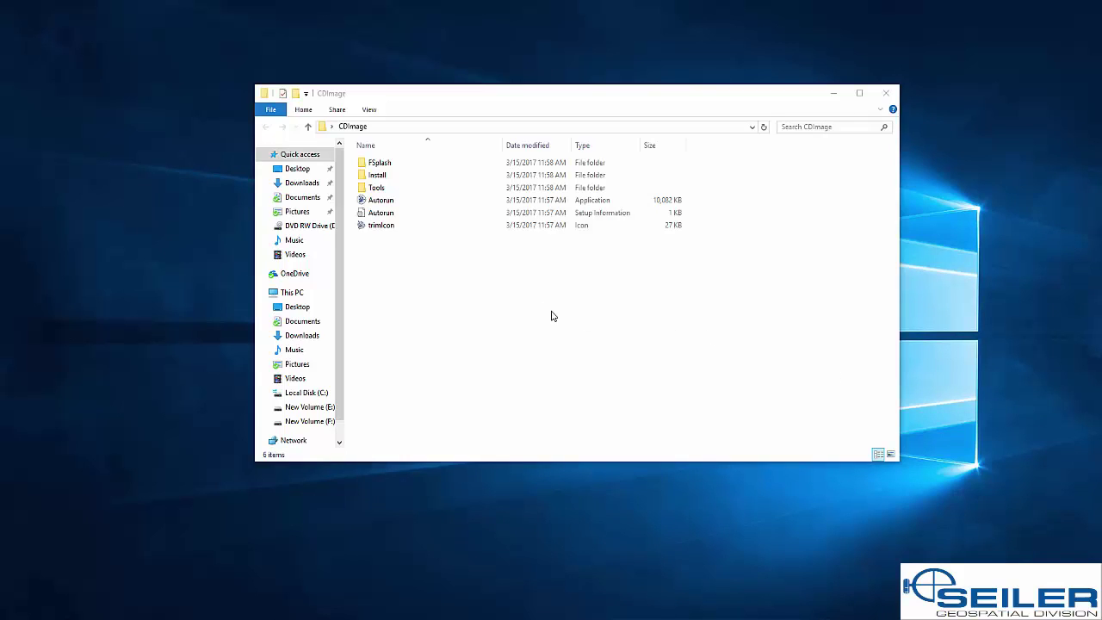
double_click(378, 201)
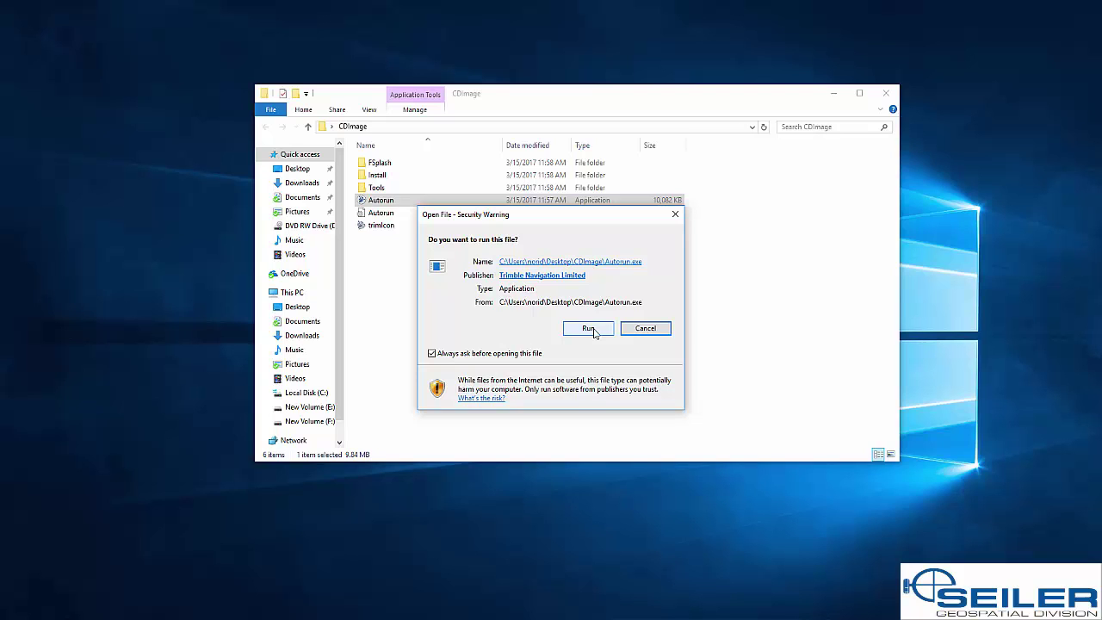
- Run the setup, choose Install GPS Pathfinder Office in English, and install Access Database Engine
left_click(589, 330)
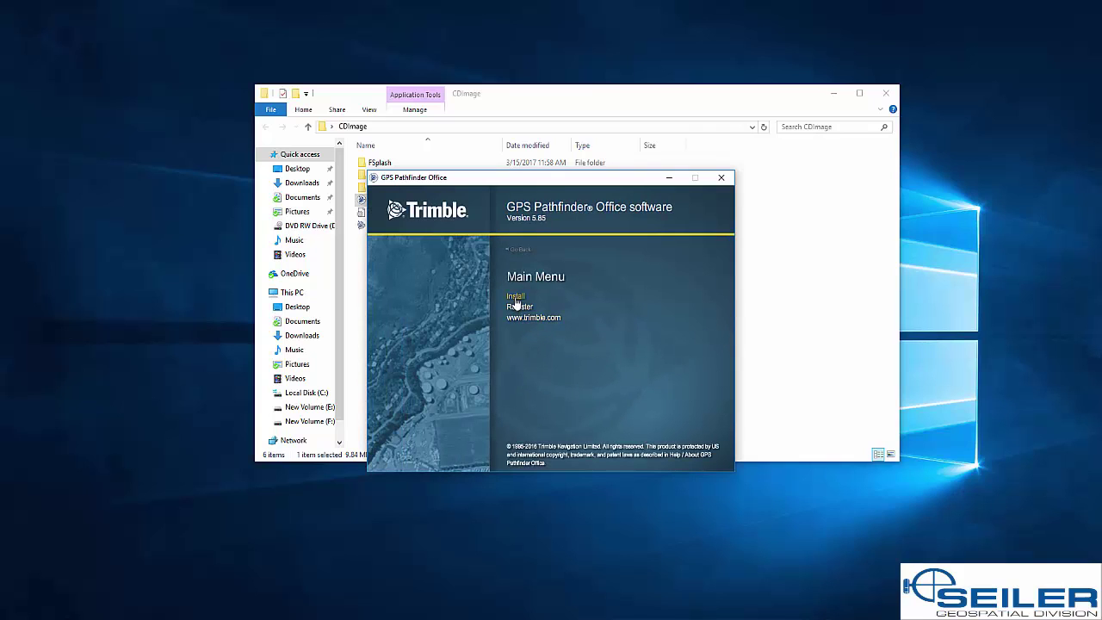
left_click(516, 298)
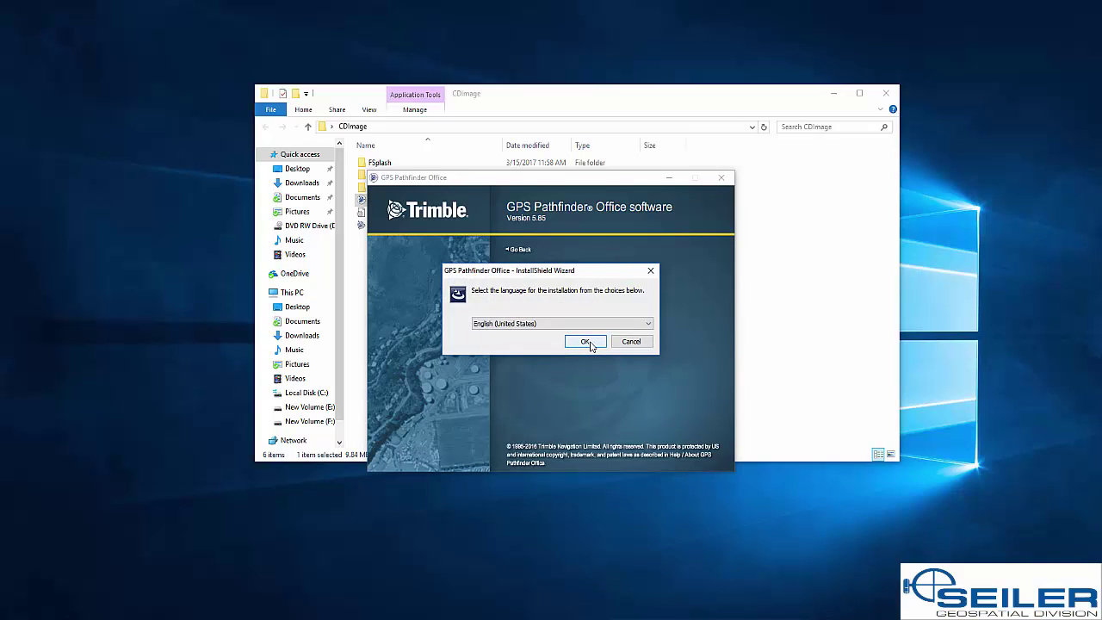
left_click(585, 342)
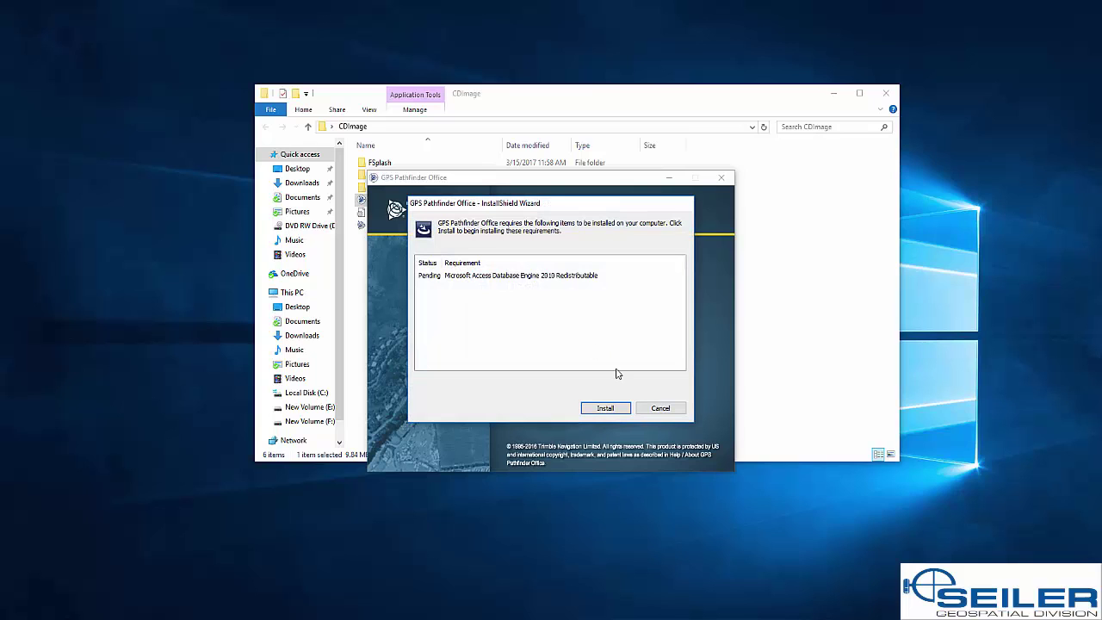
left_click(606, 411)
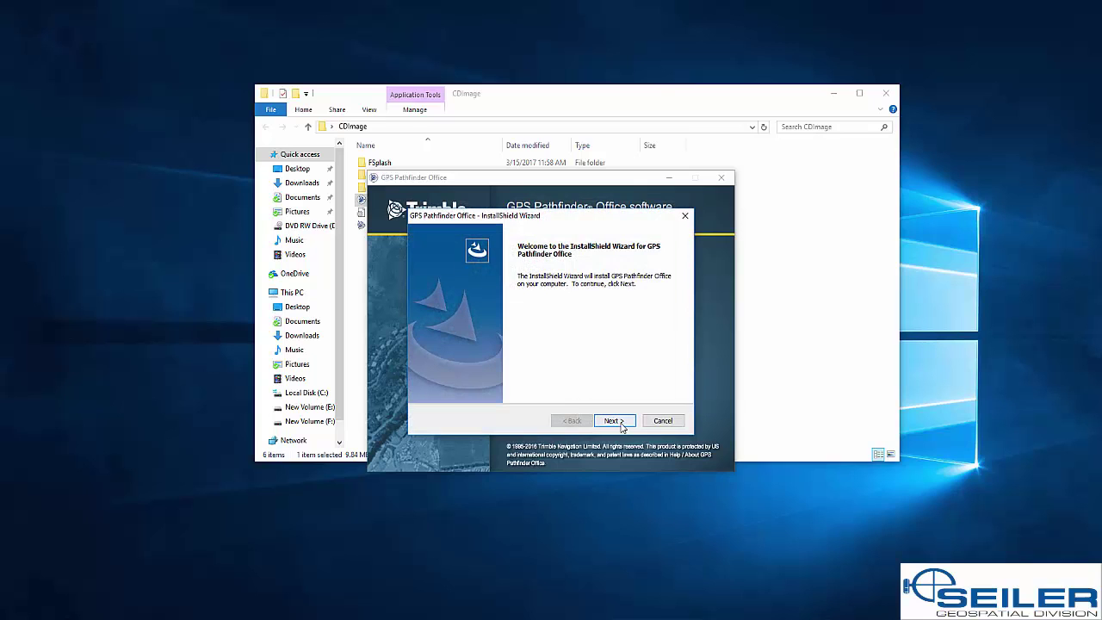
- Accept the license agreement and enter 'Set' as the company name
left_click(617, 419)
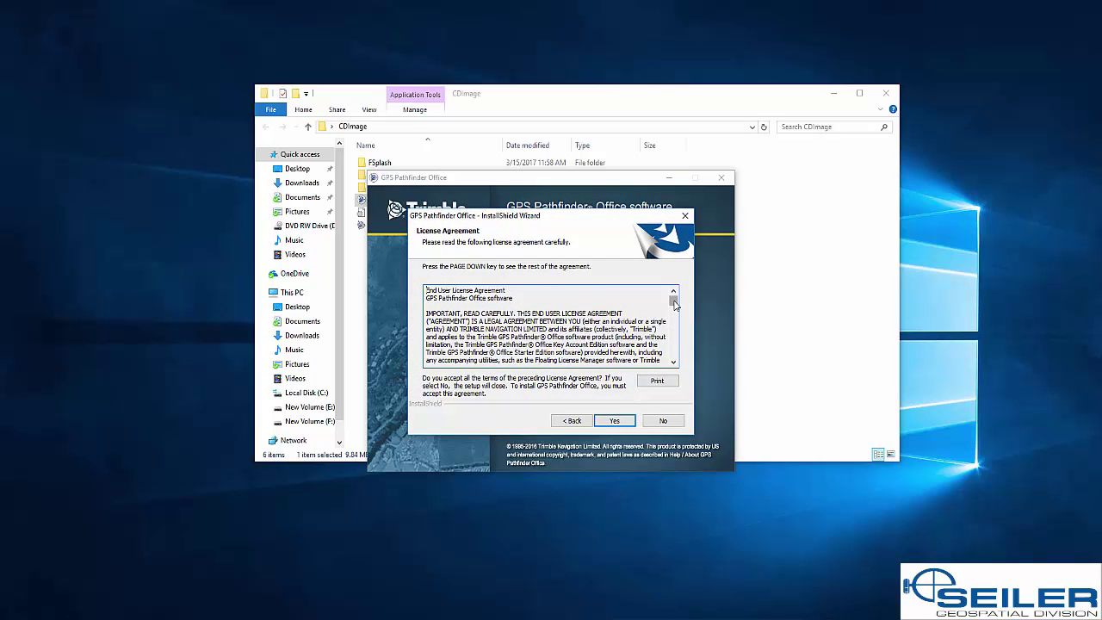
left_click_drag(673, 296, 692, 361)
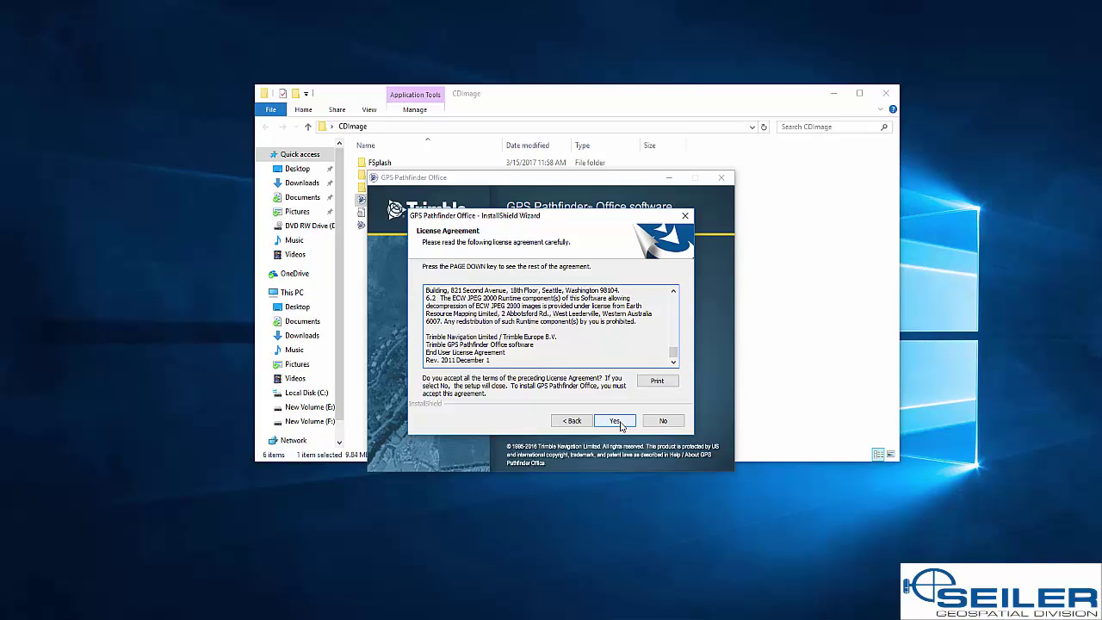
left_click(619, 422)
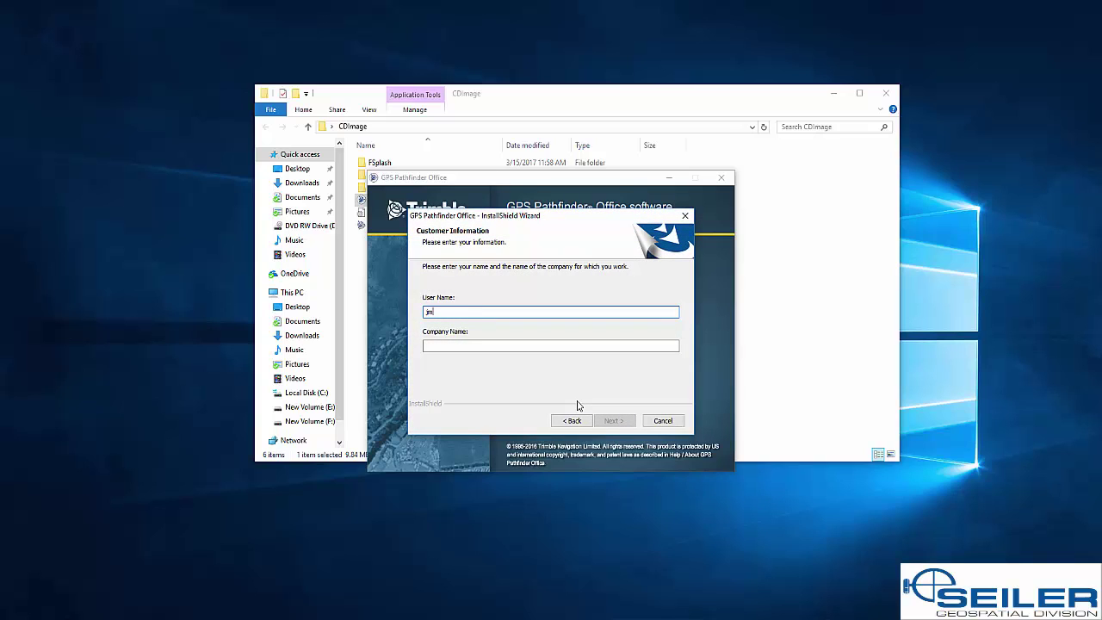
key("Tab")
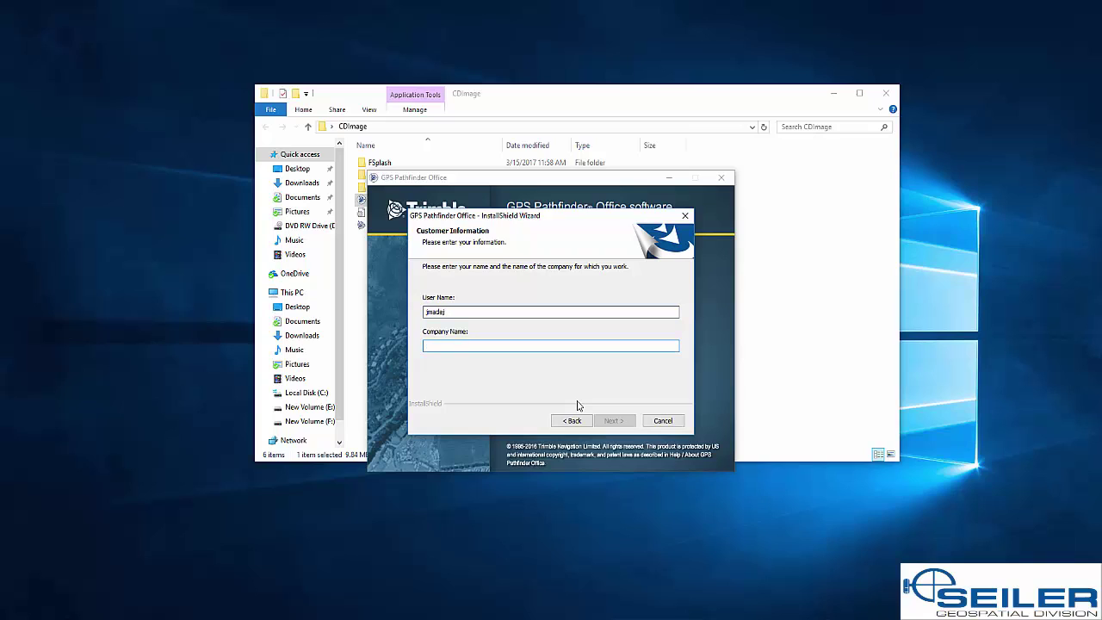
type("Seiler Instrumen")
type("trument")
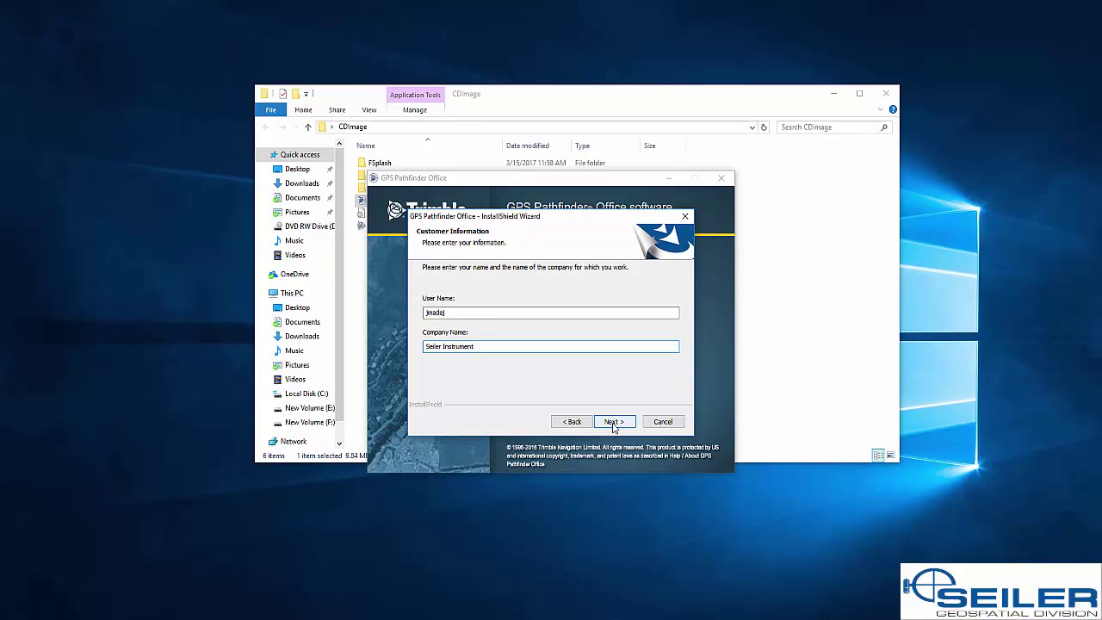
left_click(613, 424)
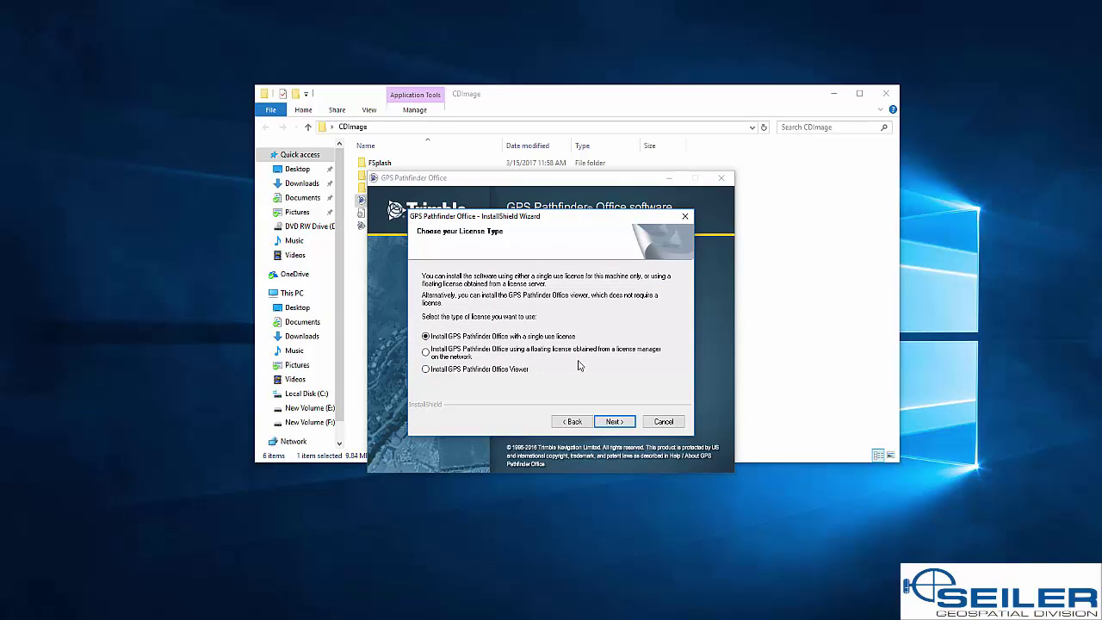
- Keep the single-use license, confirm having an installation code, and paste it
left_click(626, 422)
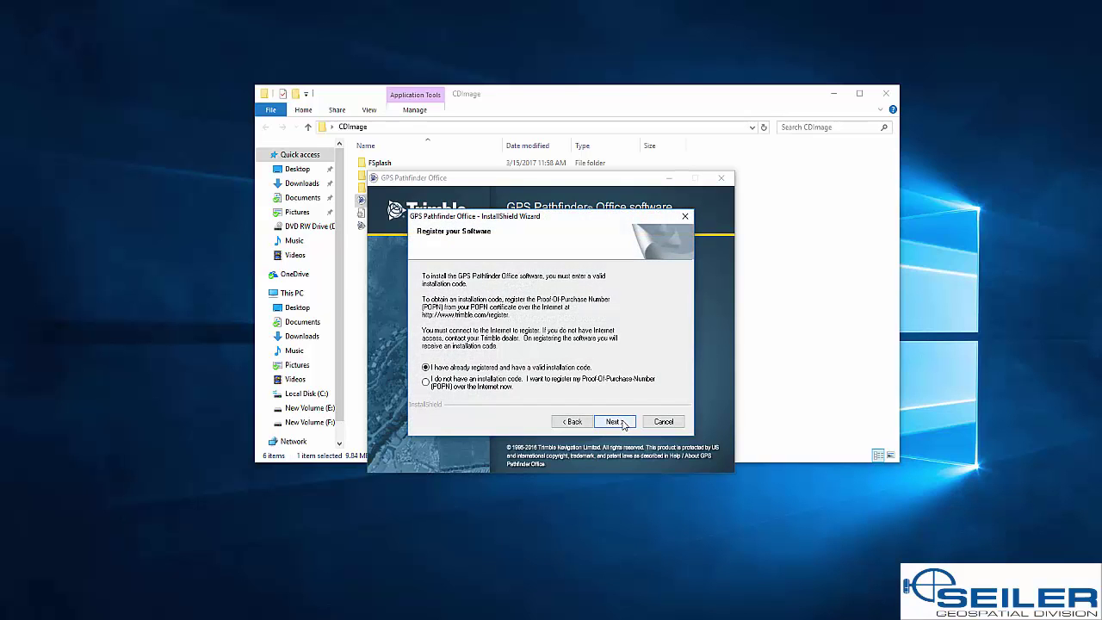
left_click(624, 422)
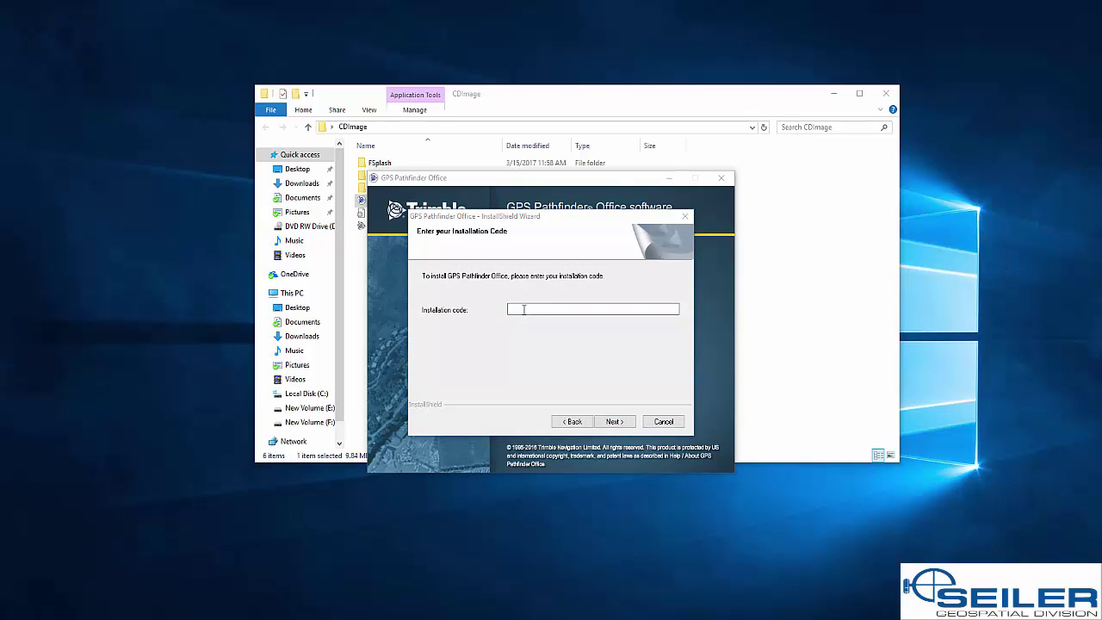
key("ctrl+v")
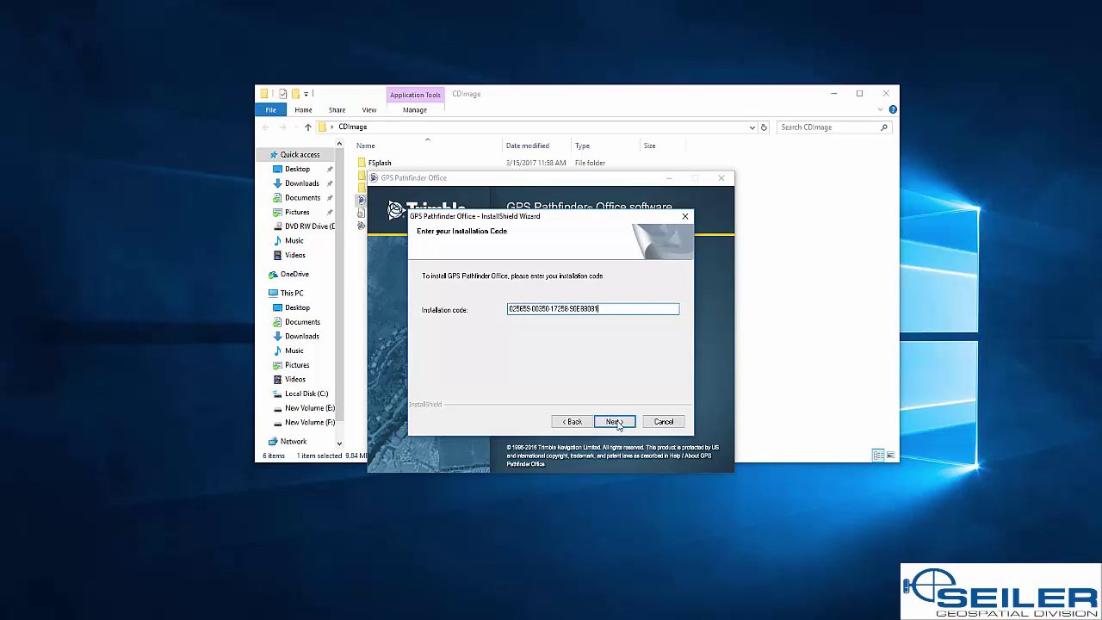
- Install the Complete setup with both startup programs off, dismissing the geoid notices
left_click(615, 421)
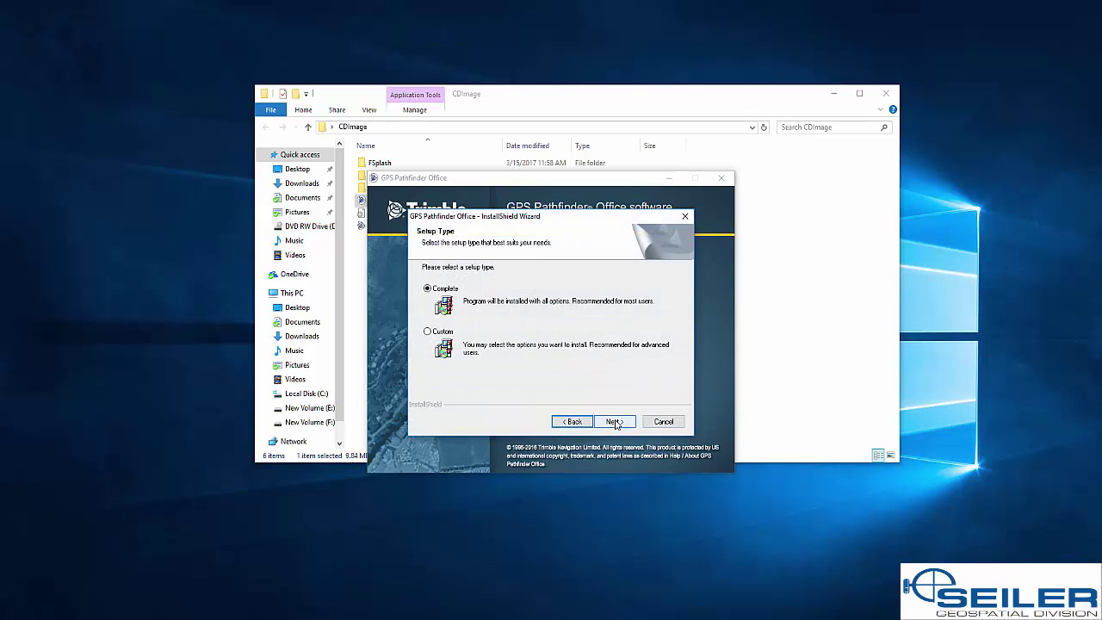
left_click(615, 421)
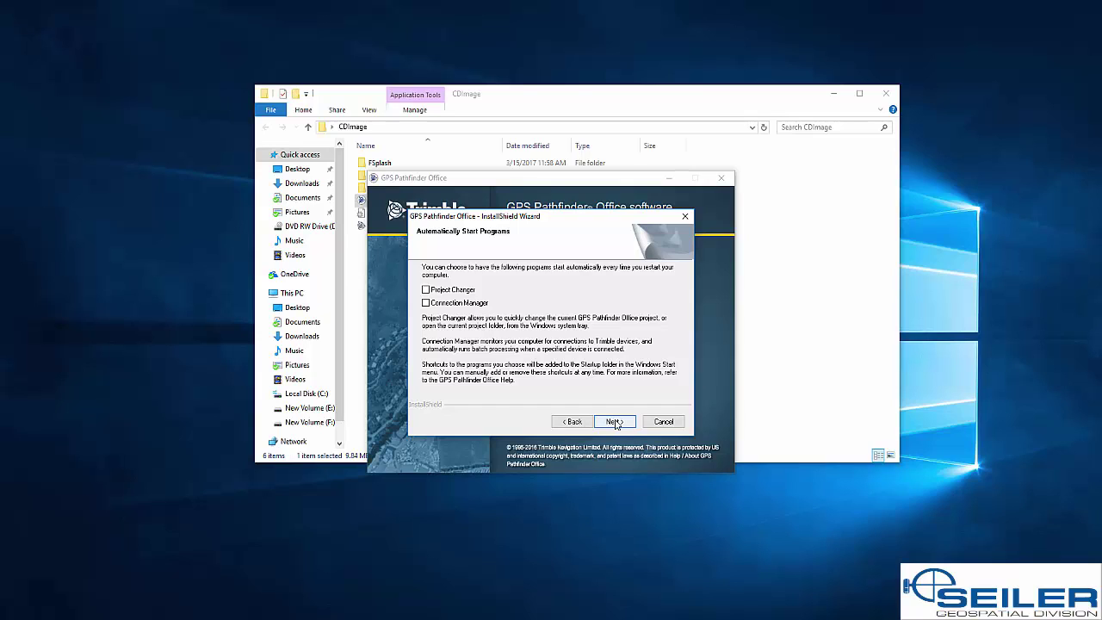
left_click(616, 421)
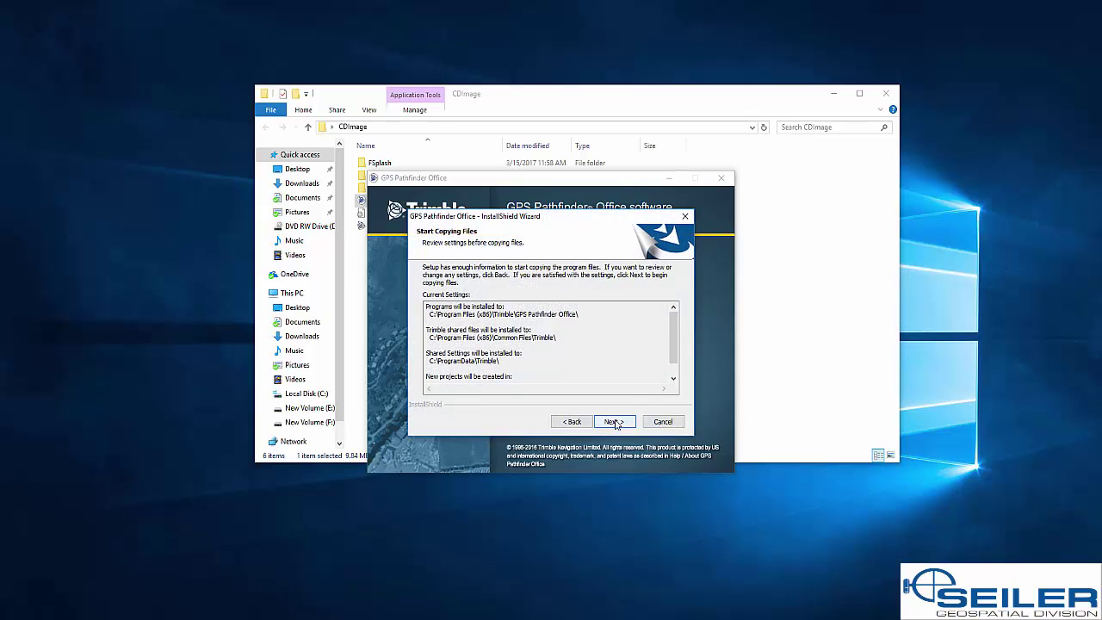
scroll(604, 358, "down", 1)
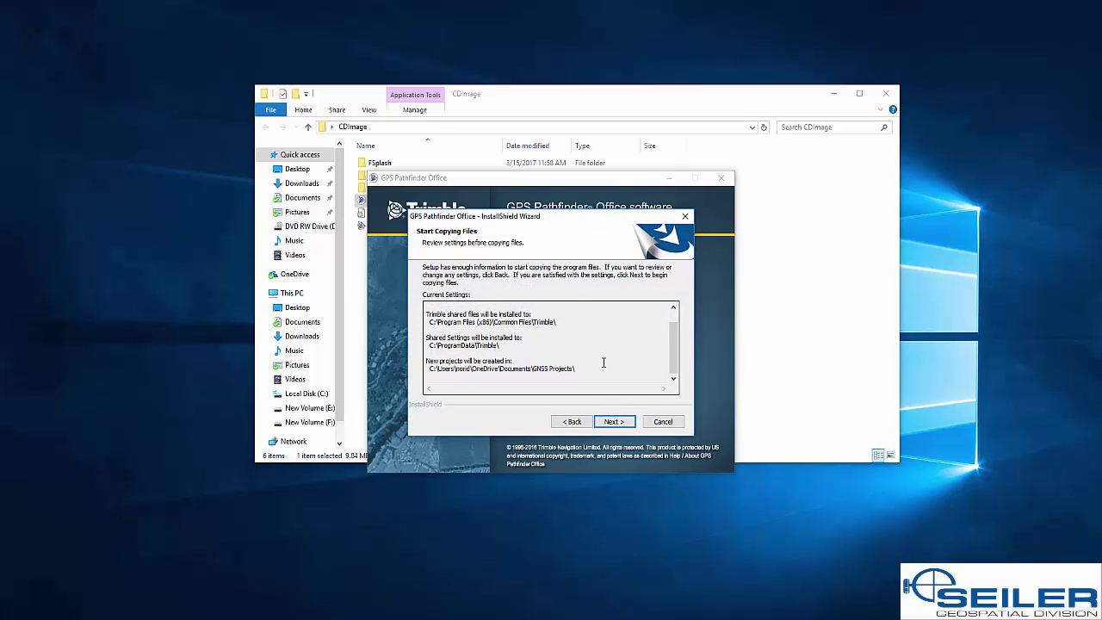
left_click(614, 422)
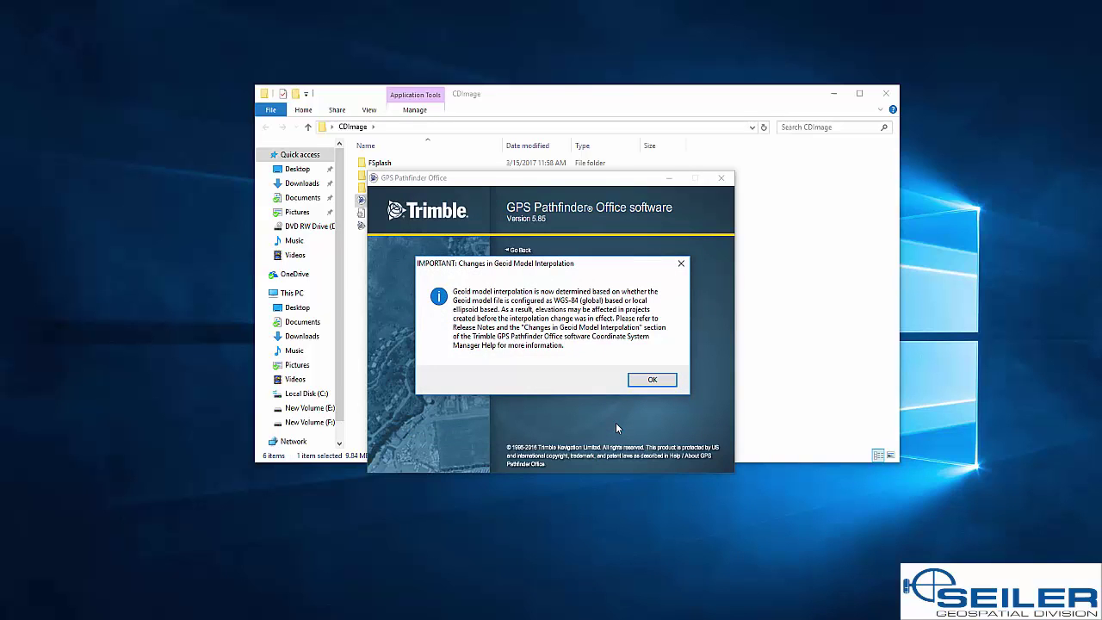
left_click(650, 383)
left_click(650, 383)
left_click(650, 383)
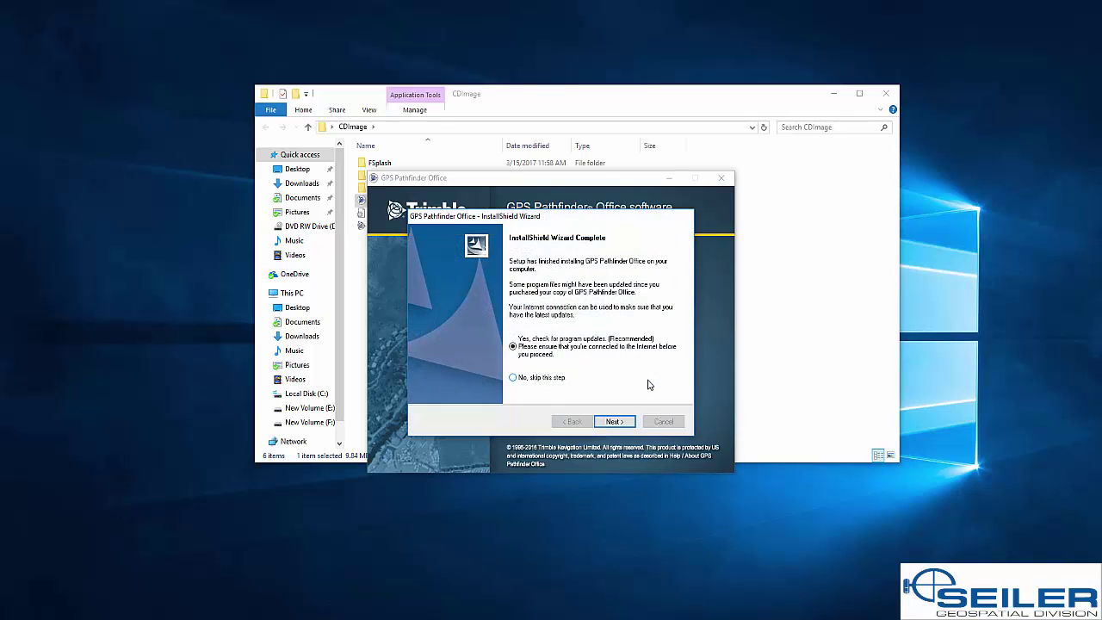
- Skip the update check and activate over the Internet using the prefilled code in English
left_click(514, 379)
left_click(614, 421)
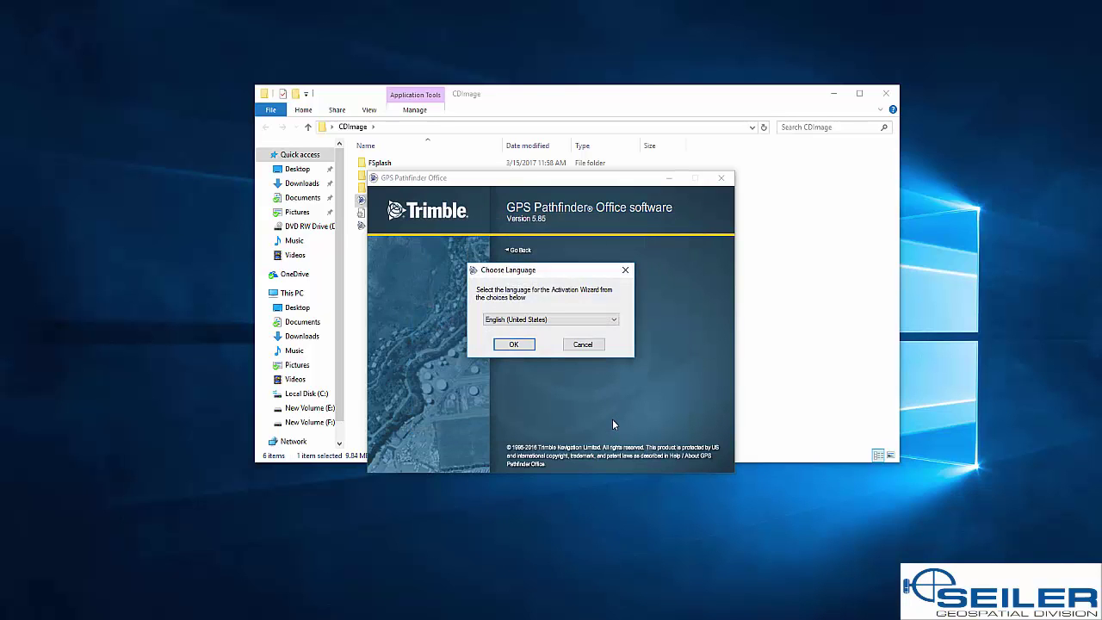
left_click(514, 345)
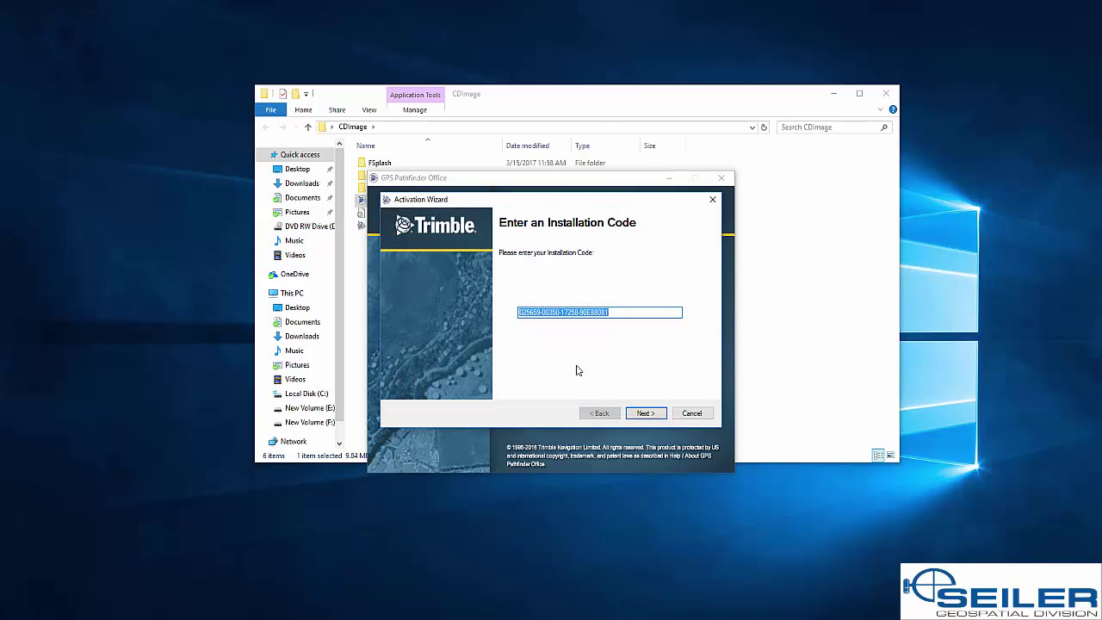
left_click(639, 414)
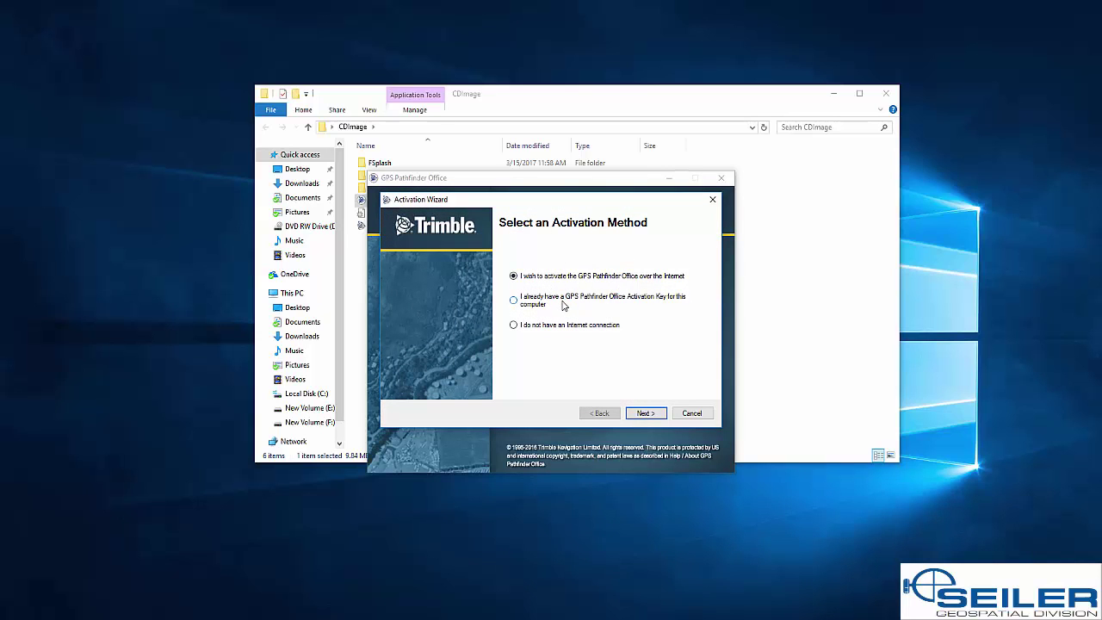
left_click(642, 415)
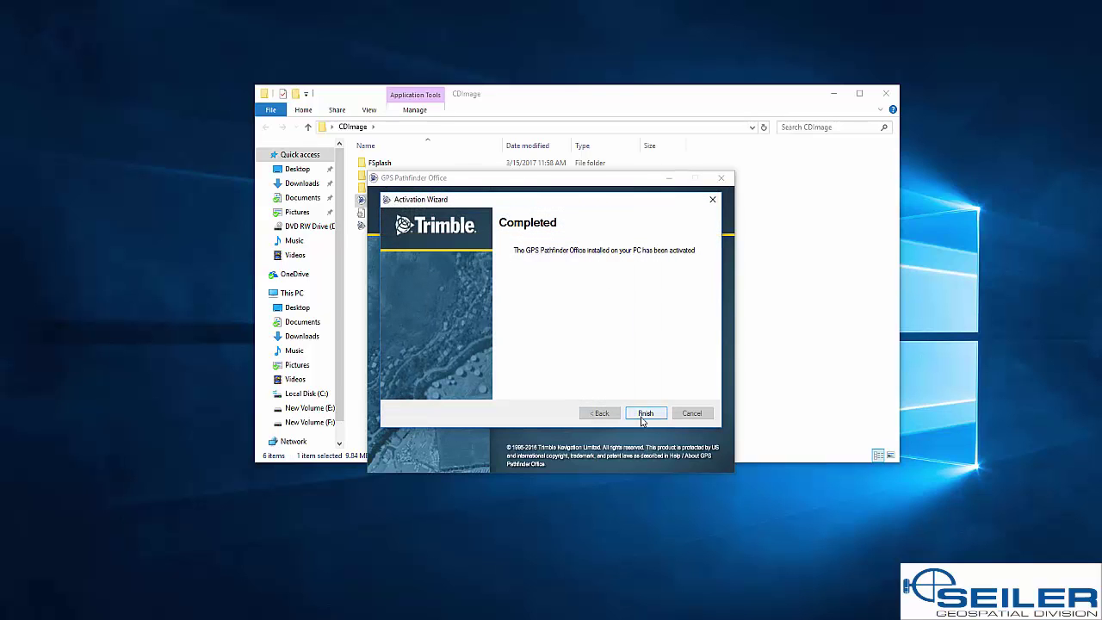
left_click(647, 414)
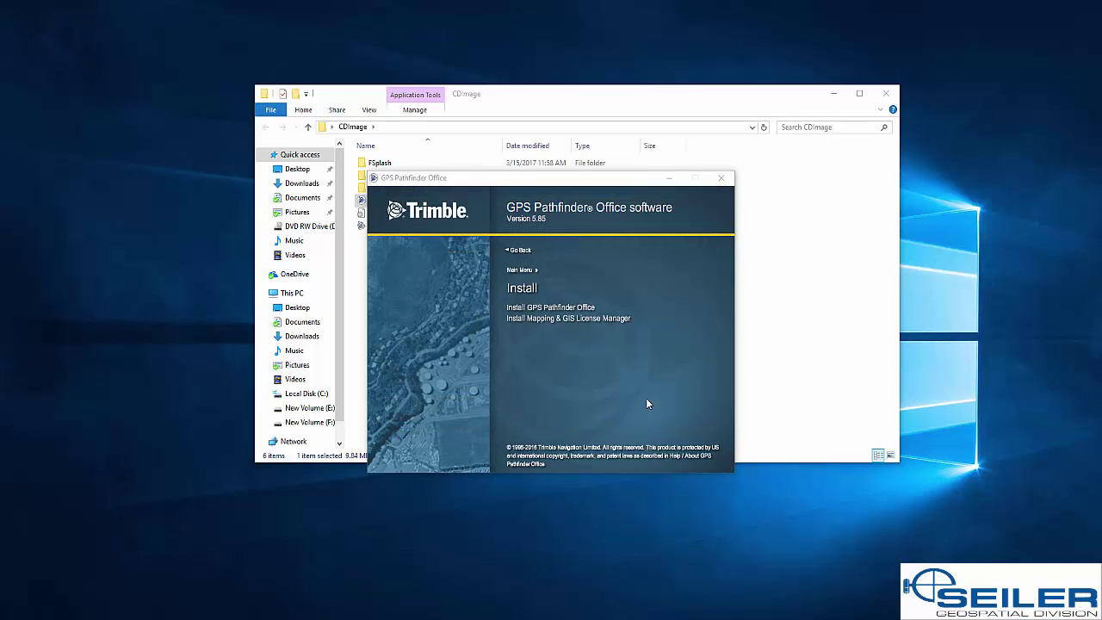
- Close the installer and CDImage windows, then set the time zone to Central Std USA
left_click(720, 178)
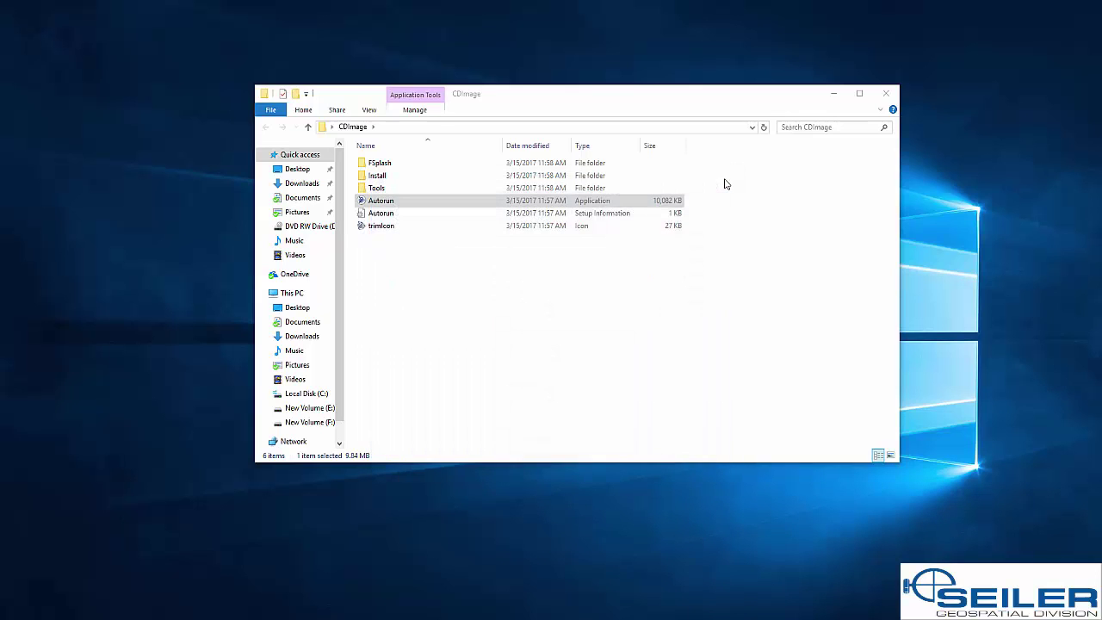
left_click(886, 94)
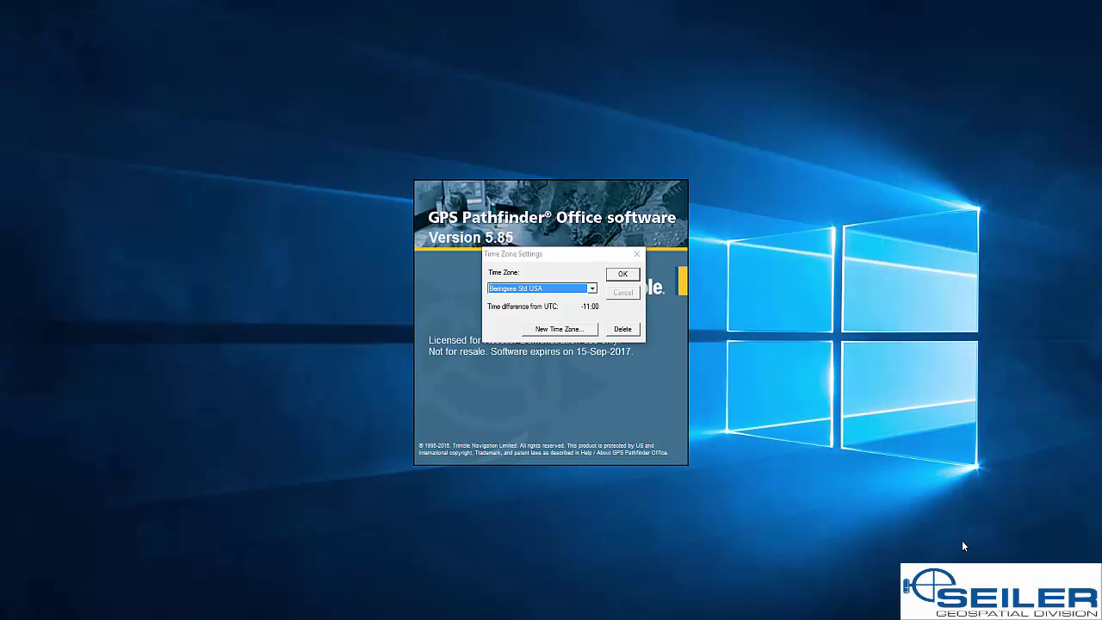
left_click(592, 288)
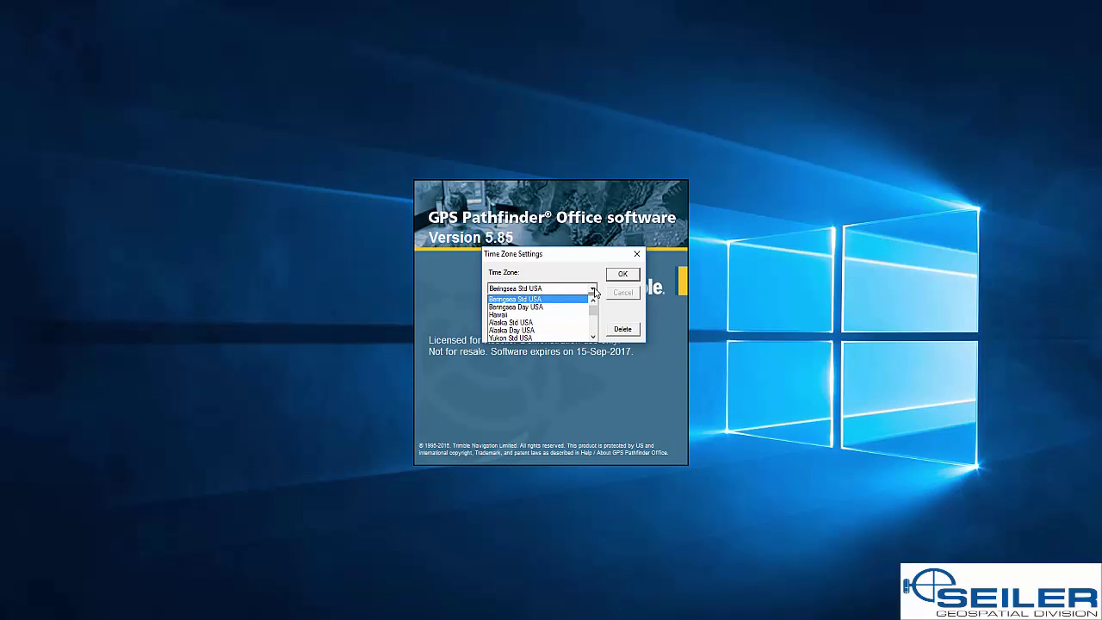
scroll(577, 321, "down", 1)
scroll(577, 321, "down", 1)
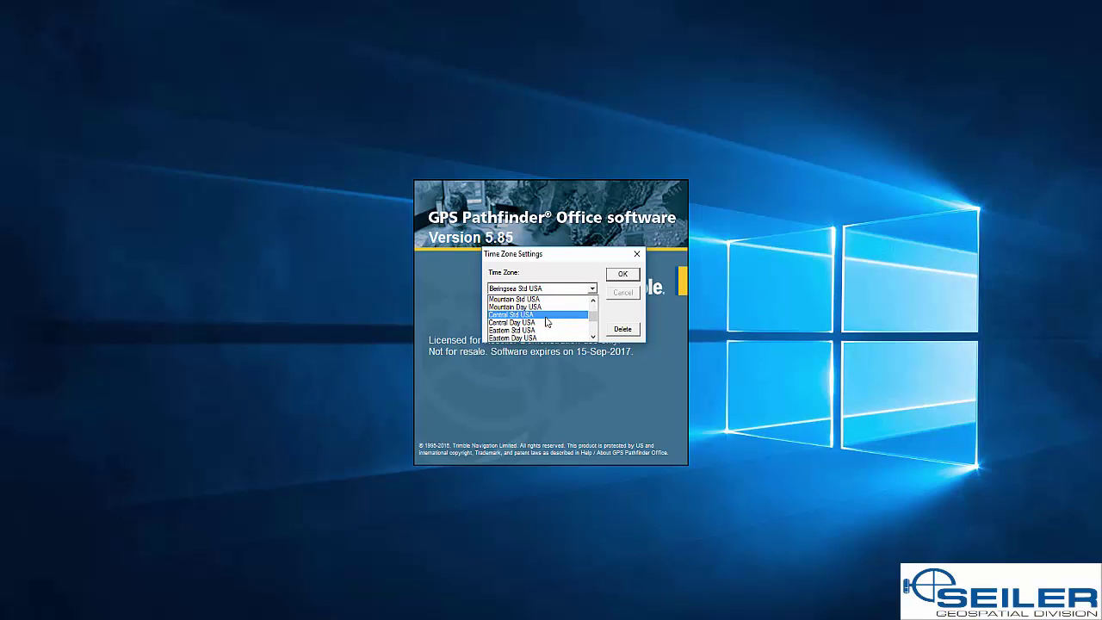
left_click(546, 320)
left_click(622, 274)
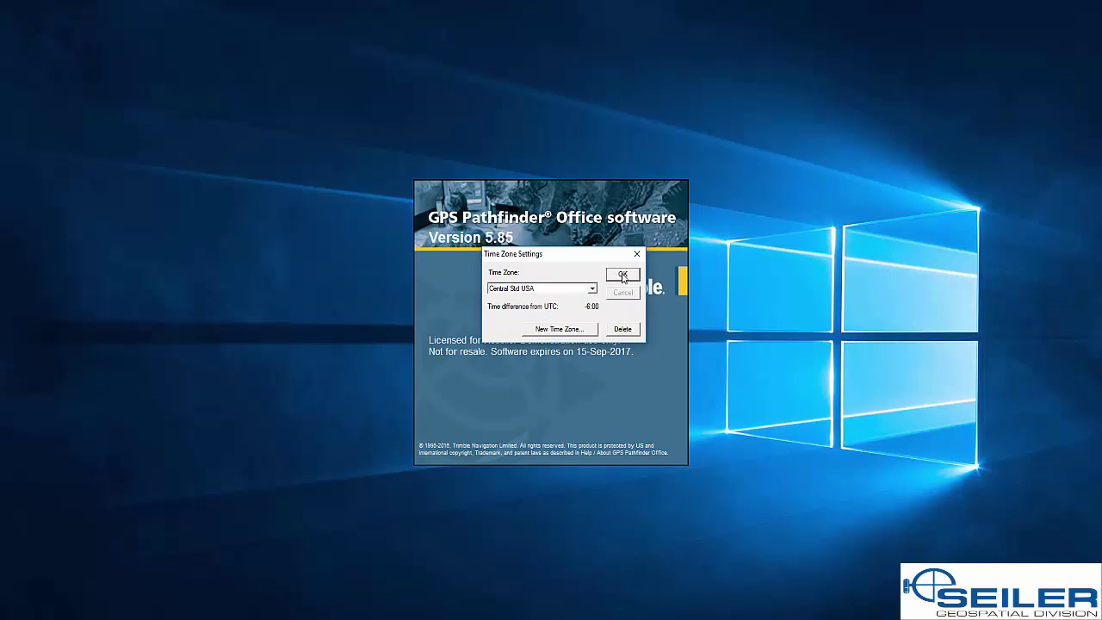